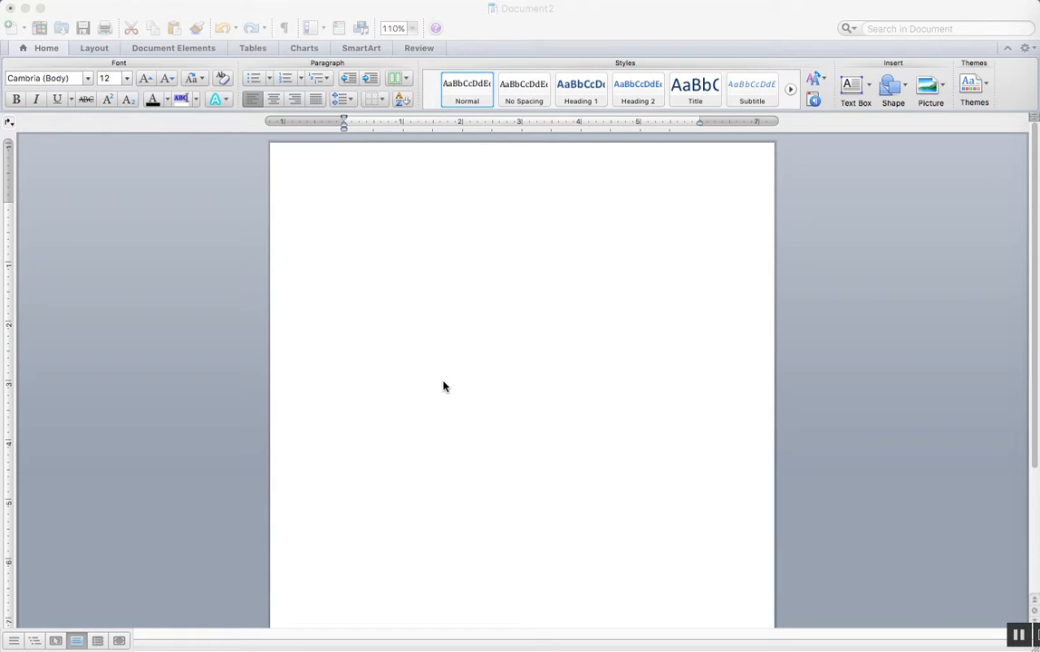
Set the blank document's font to Times New Roman and its line spacing to 2.0
{"action": "left_click", "coordinate": [83, 80]}
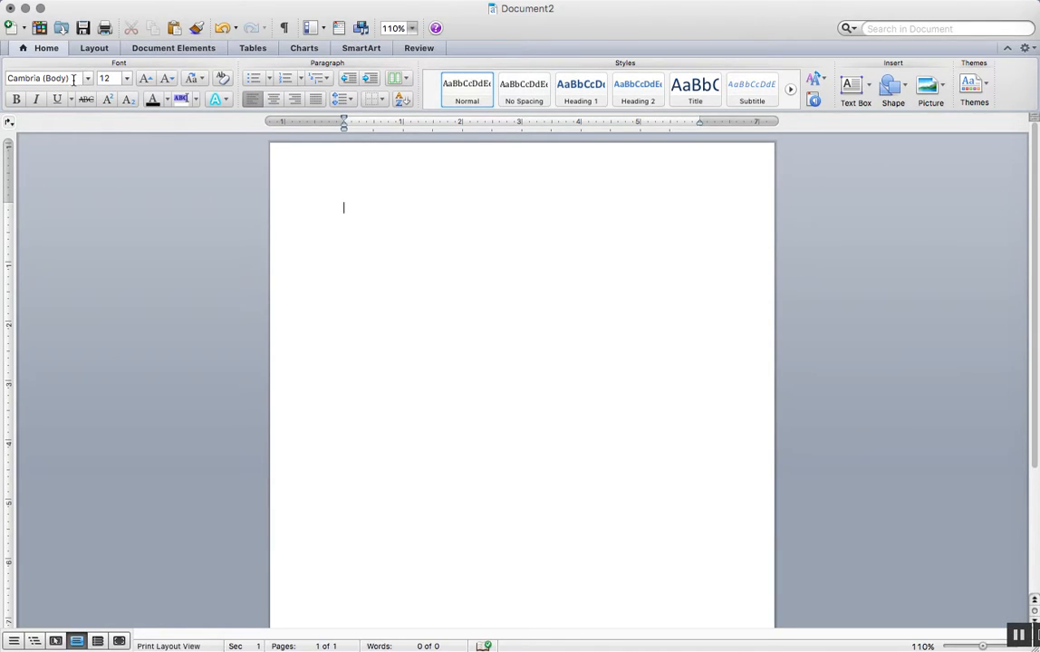
{"action": "left_click", "coordinate": [69, 77]}
{"action": "type", "text": "Times"}
{"action": "key", "text": "Return"}
{"action": "left_click", "coordinate": [353, 104]}
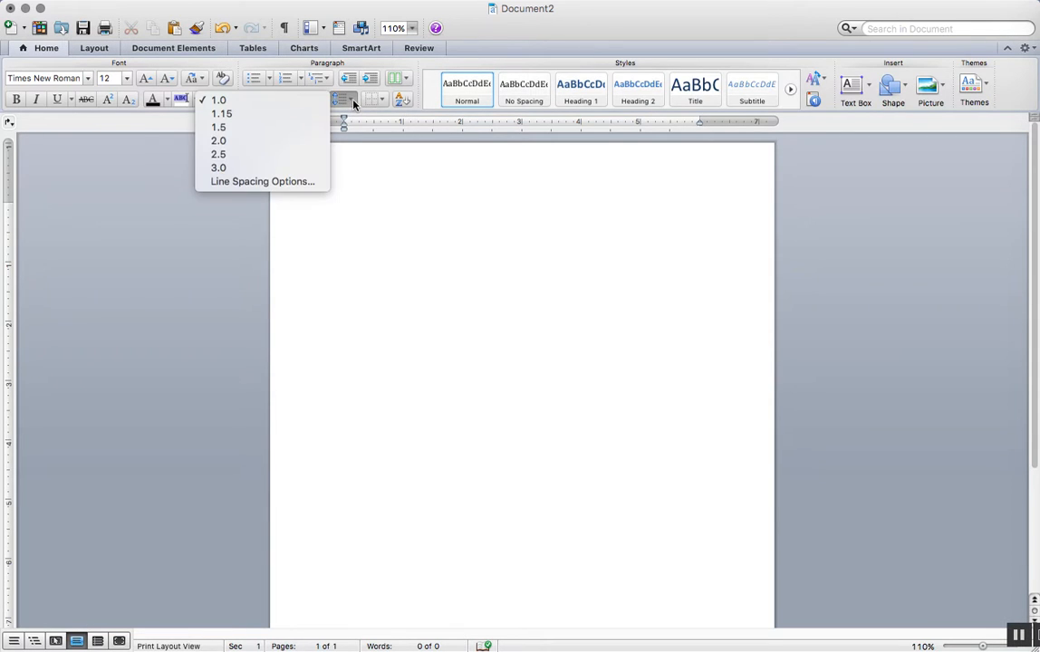
{"action": "left_click", "coordinate": [305, 144]}
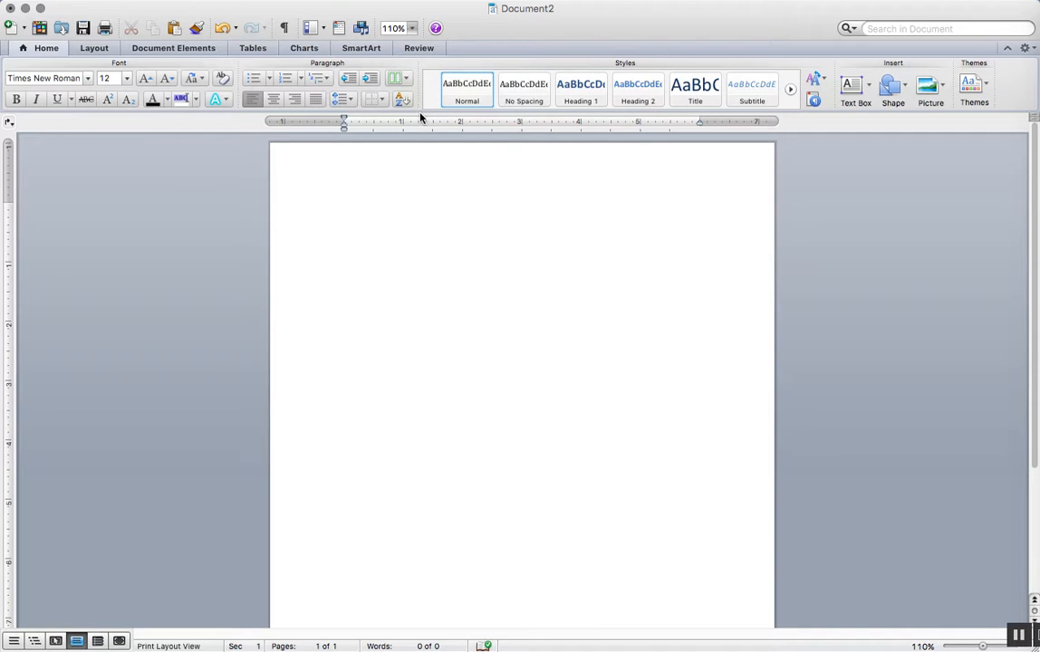
Check in the line spacing options that Double is selected, leaving the setting as it is
{"action": "left_click", "coordinate": [350, 103]}
{"action": "left_click", "coordinate": [292, 184]}
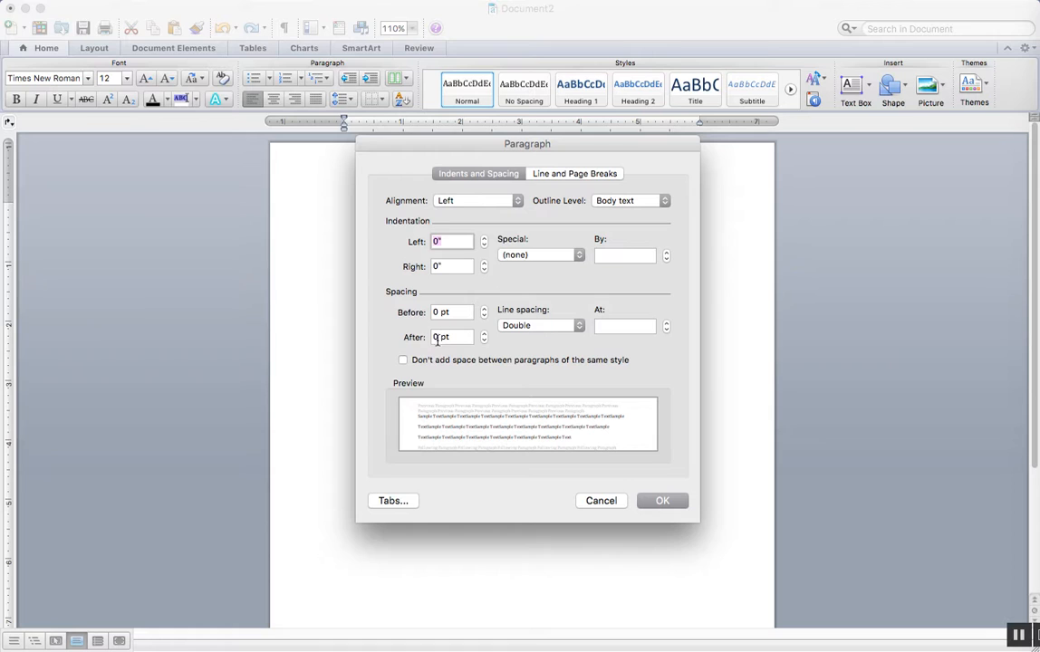
{"action": "left_click", "coordinate": [536, 327]}
{"action": "left_click", "coordinate": [538, 327]}
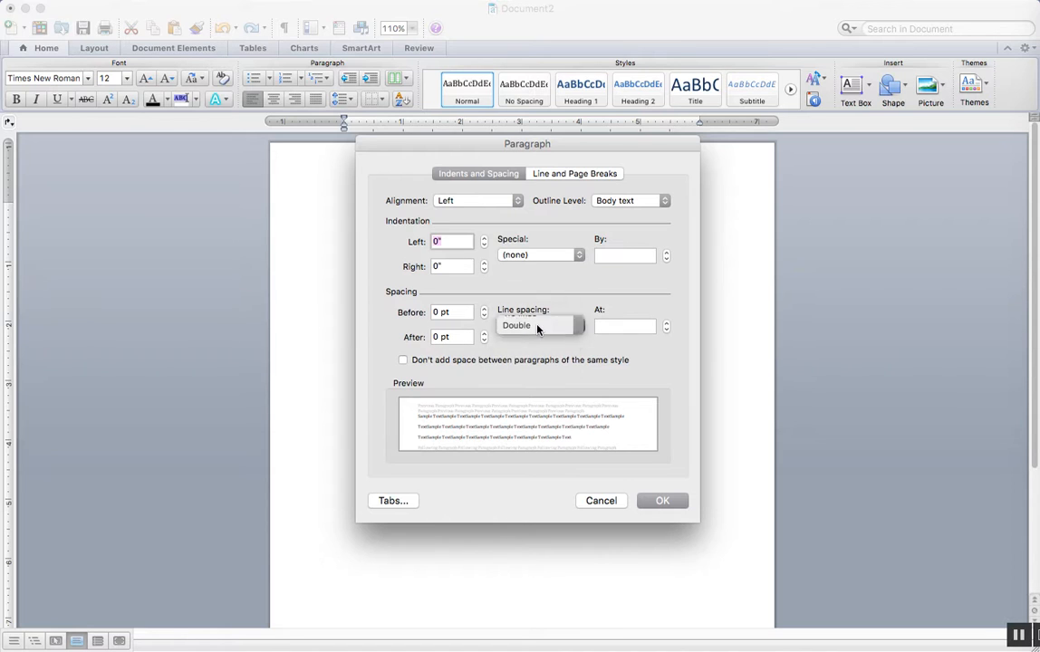
{"action": "left_click", "coordinate": [665, 503]}
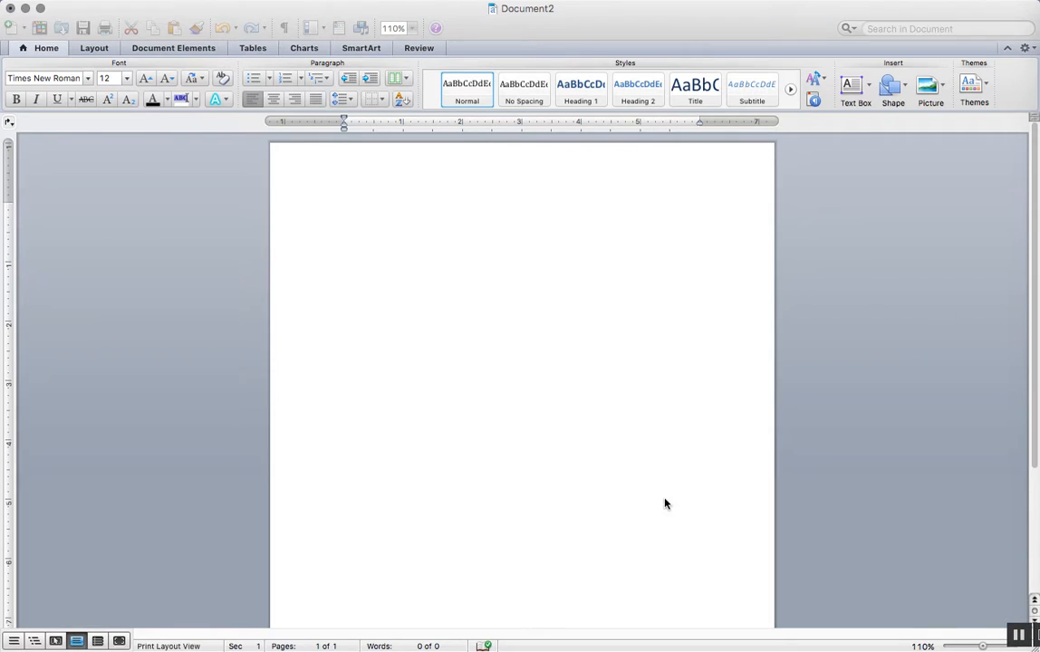
{"action": "left_click", "coordinate": [350, 100]}
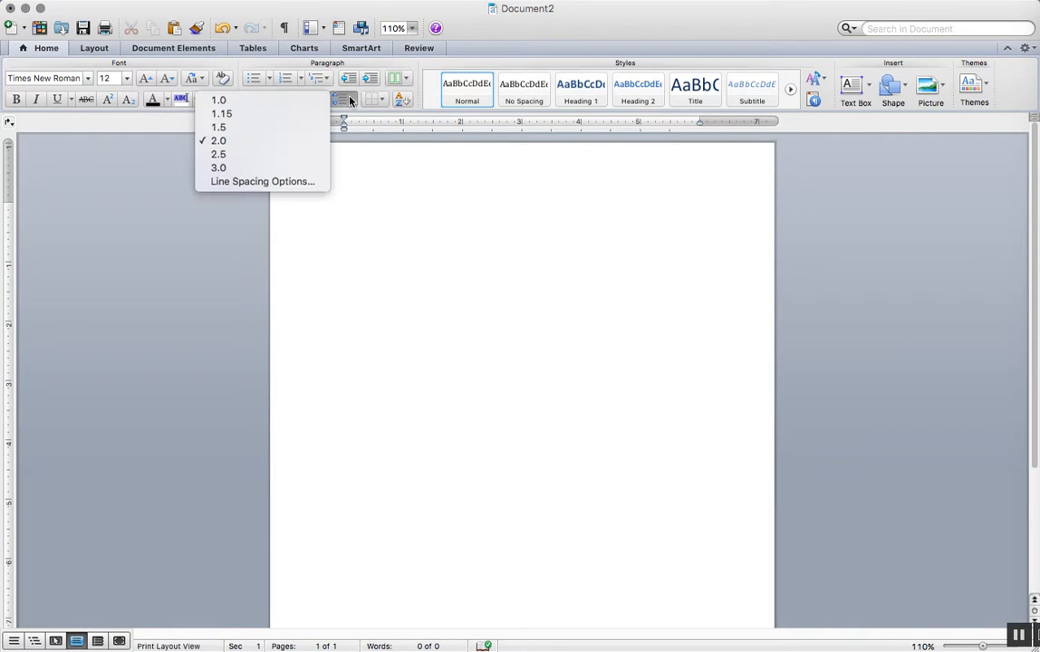
{"action": "left_click", "coordinate": [420, 202]}
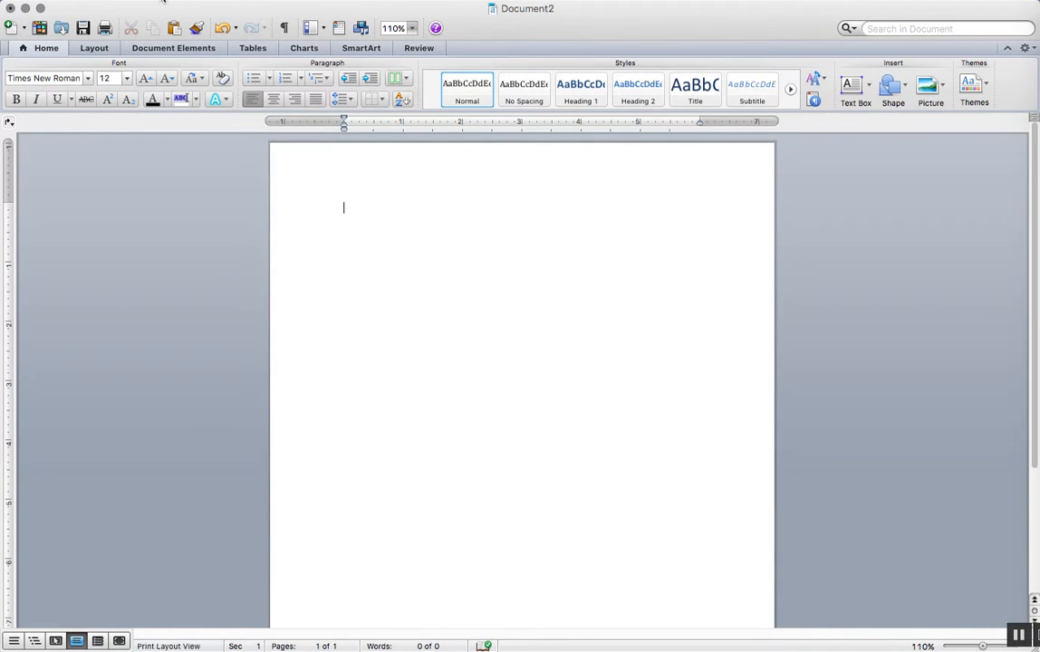
Set the left and right page margins to 1 inch
{"action": "left_click", "coordinate": [109, 49]}
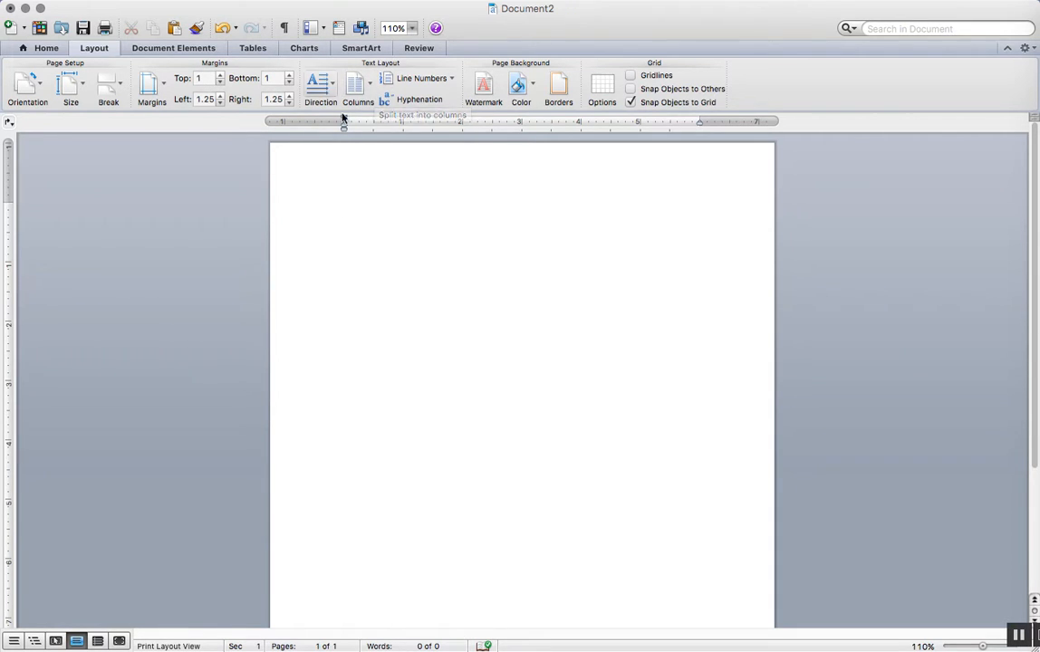
{"action": "left_click", "coordinate": [220, 102]}
{"action": "left_click", "coordinate": [220, 103]}
{"action": "left_click", "coordinate": [219, 102]}
{"action": "left_click", "coordinate": [289, 103]}
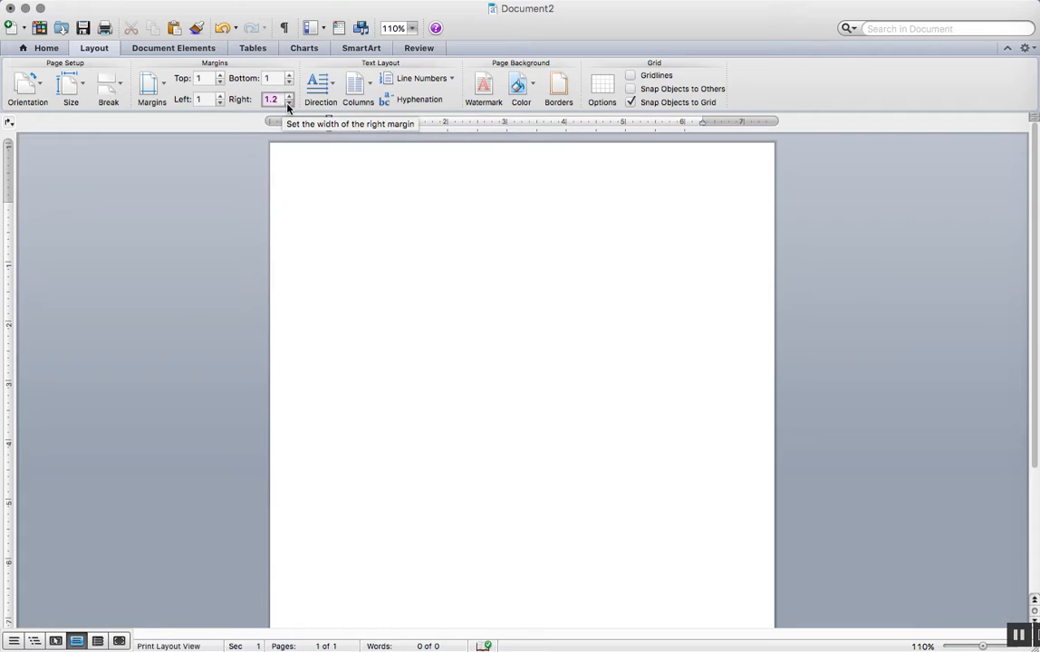
{"action": "left_click", "coordinate": [289, 103]}
{"action": "left_click", "coordinate": [289, 104]}
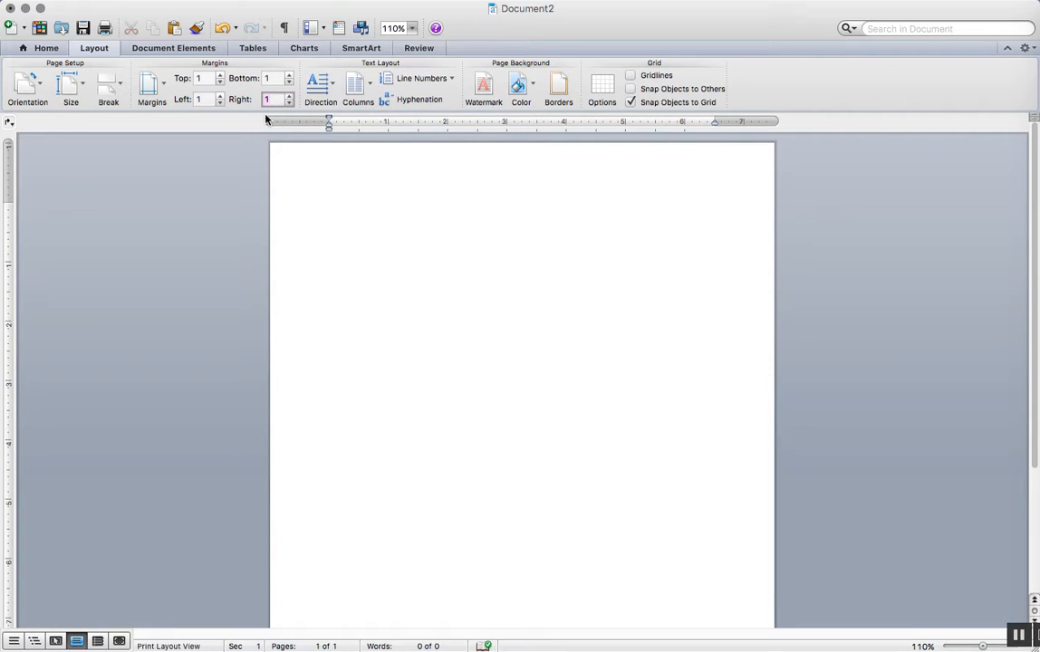
{"action": "left_click", "coordinate": [351, 182]}
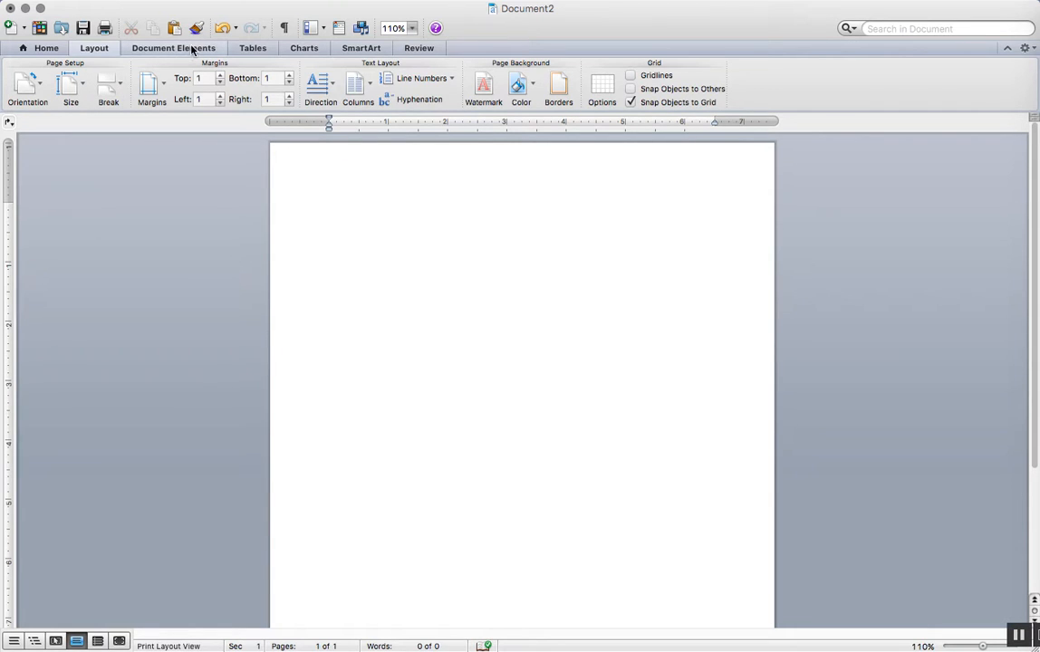
Review the indentation and spacing values in the Paragraph format settings without altering them
{"action": "left_click", "coordinate": [233, 0]}
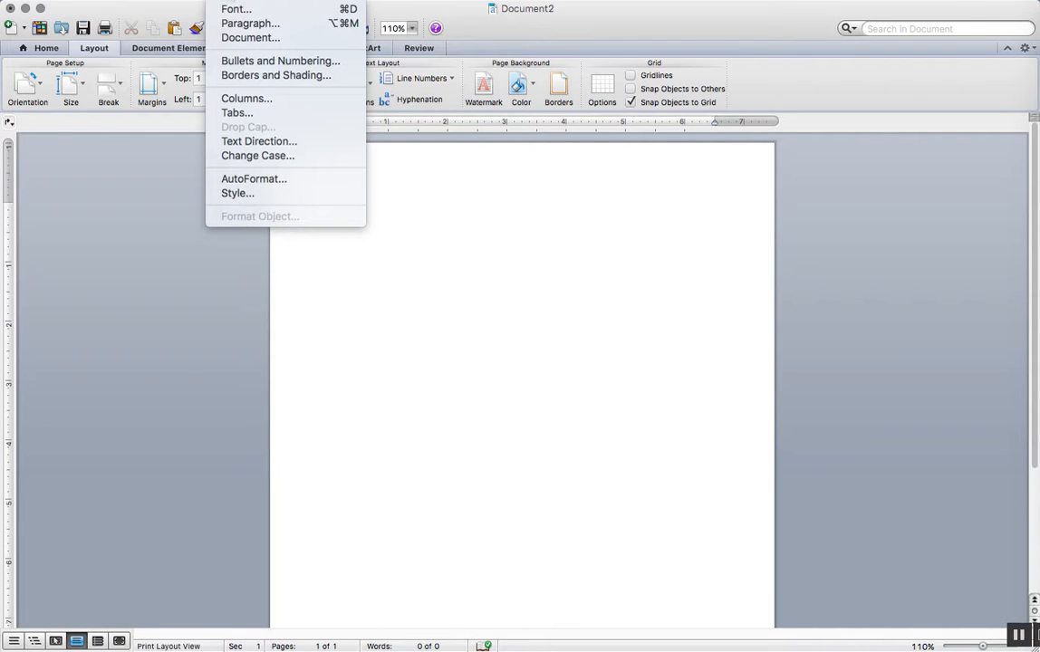
{"action": "left_click", "coordinate": [256, 24]}
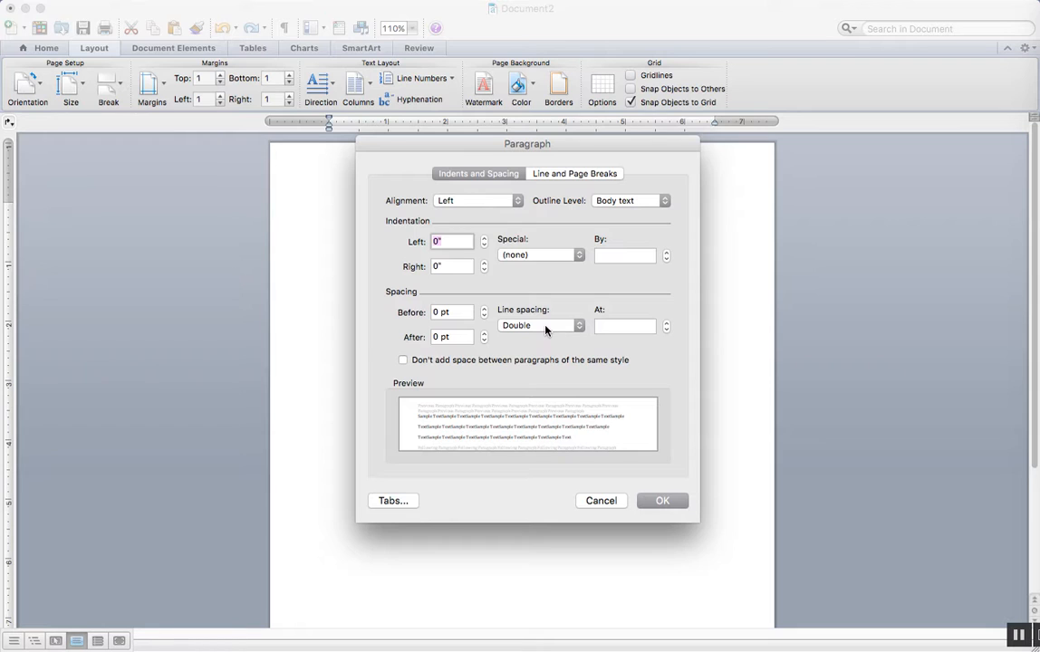
{"action": "left_click", "coordinate": [662, 500]}
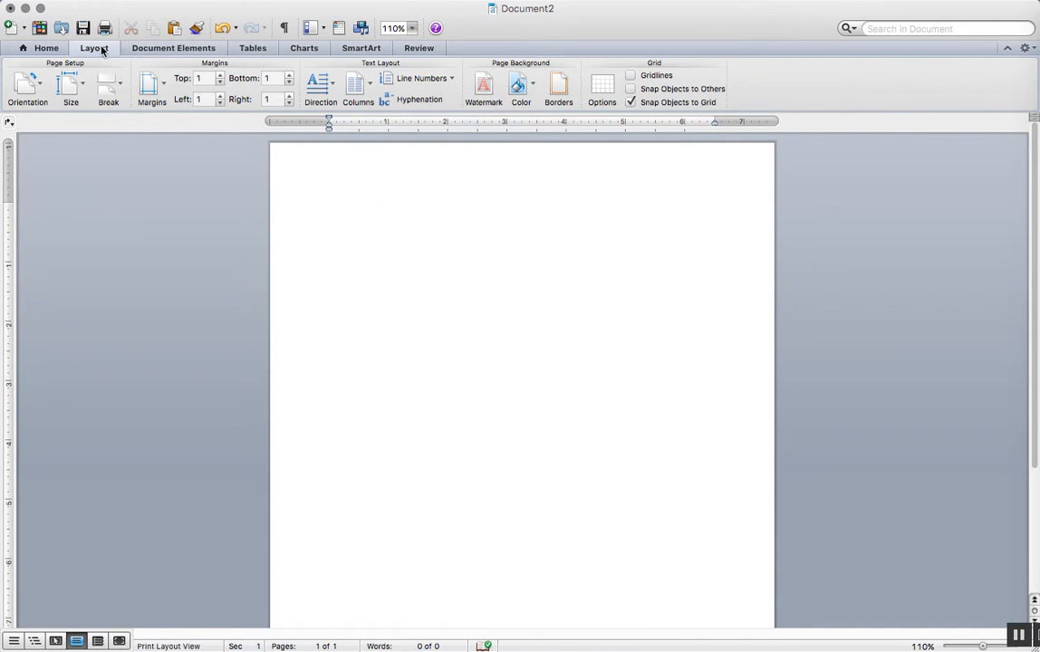
{"action": "left_click", "coordinate": [40, 45]}
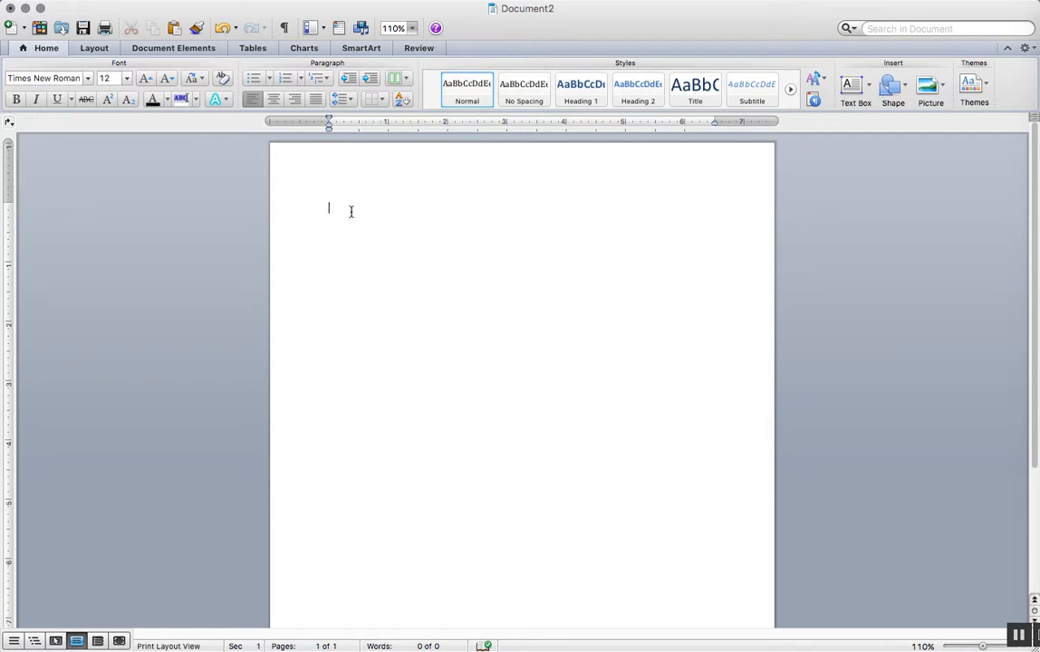
Insert page numbers in the header at the top of the page, aligned right
{"action": "left_click", "coordinate": [186, 1]}
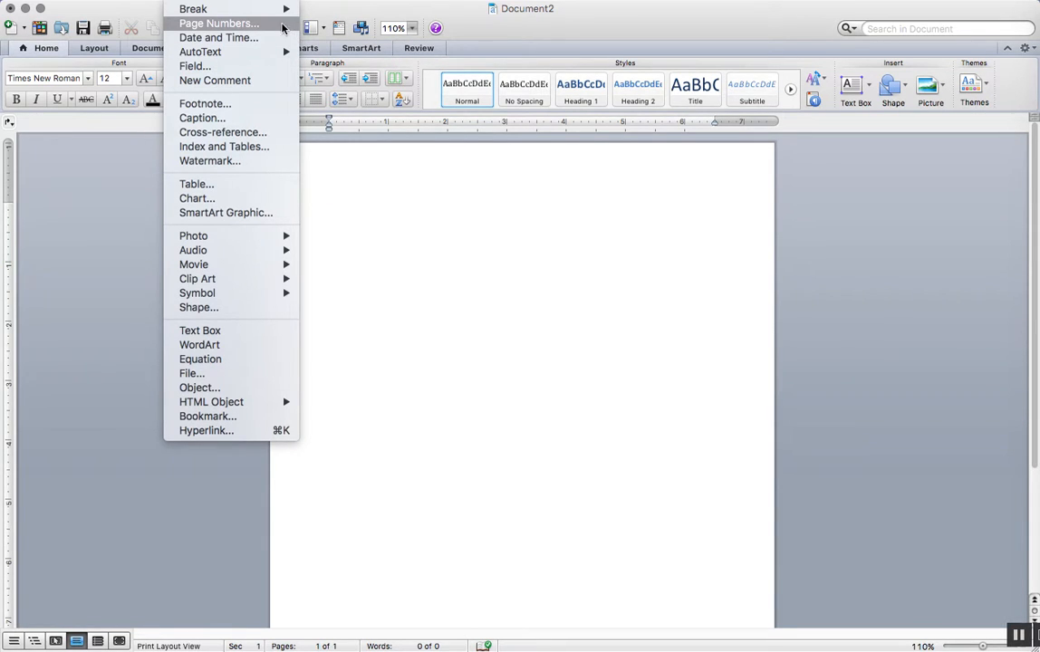
{"action": "left_click", "coordinate": [218, 22]}
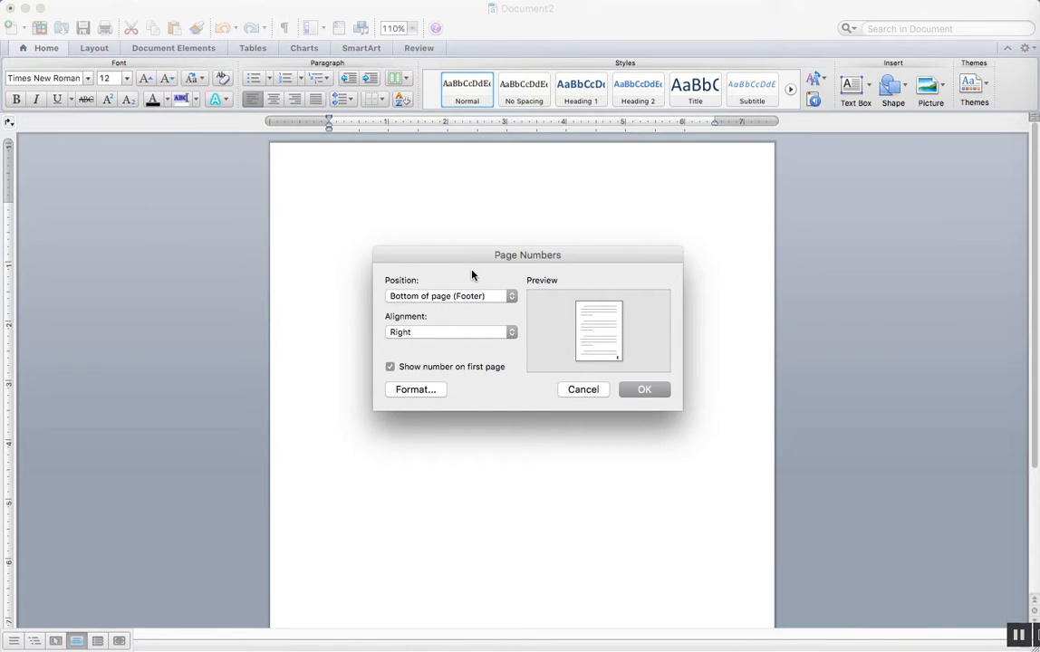
{"action": "left_click", "coordinate": [453, 296]}
{"action": "left_click", "coordinate": [458, 285]}
{"action": "left_click", "coordinate": [651, 393]}
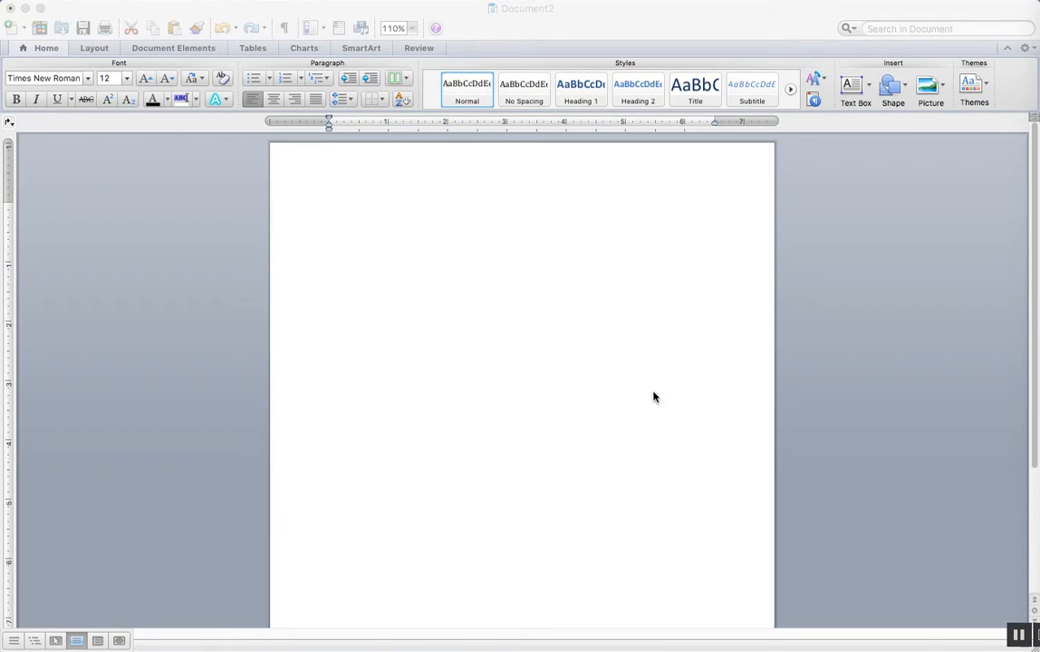
Open the header for editing and add the author's last name and a space before the page number
{"action": "double_click", "coordinate": [714, 175]}
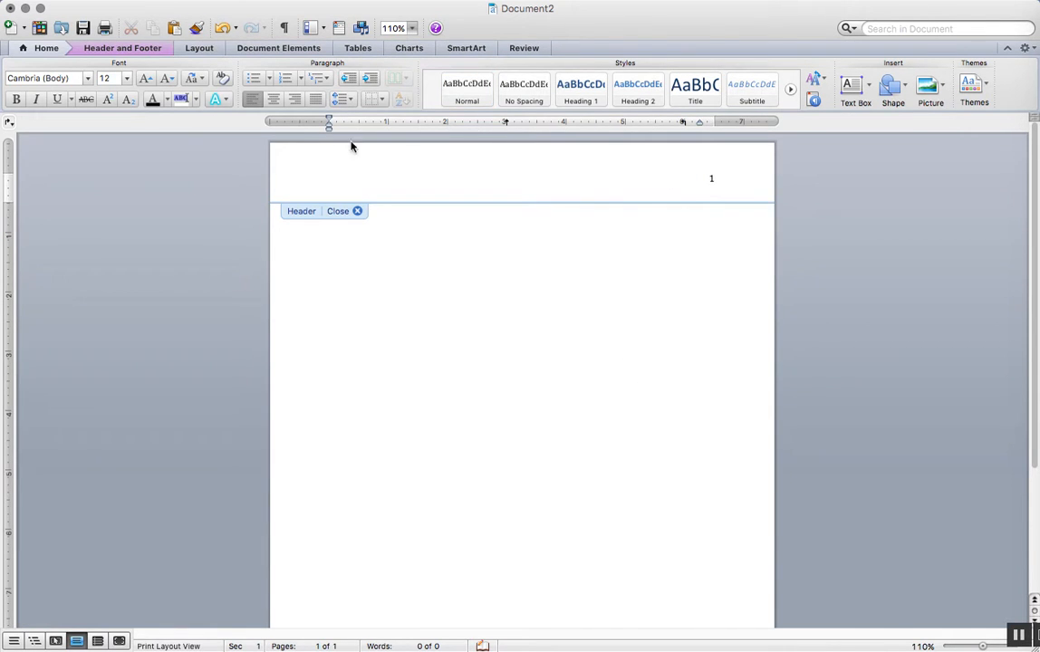
{"action": "left_click", "coordinate": [711, 178]}
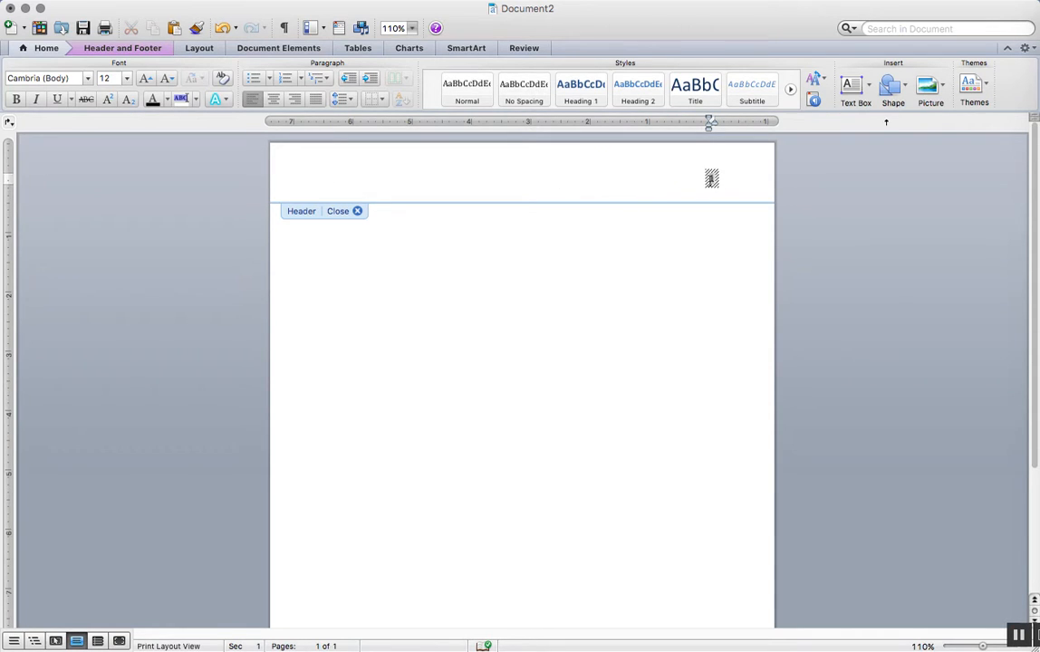
{"action": "type", "text": "Last name"}
{"action": "key", "text": "BackSpace"}
{"action": "key", "text": "BackSpace"}
{"action": "key", "text": "BackSpace"}
{"action": "key", "text": "BackSpace"}
{"action": "key", "text": "BackSpace"}
{"action": "key", "text": "BackSpace"}
{"action": "key", "text": "BackSpace"}
{"action": "key", "text": "BackSpace"}
{"action": "key", "text": "BackSpace"}
{"action": "key", "text": "BackSpace"}
{"action": "type", "text": "opez"}
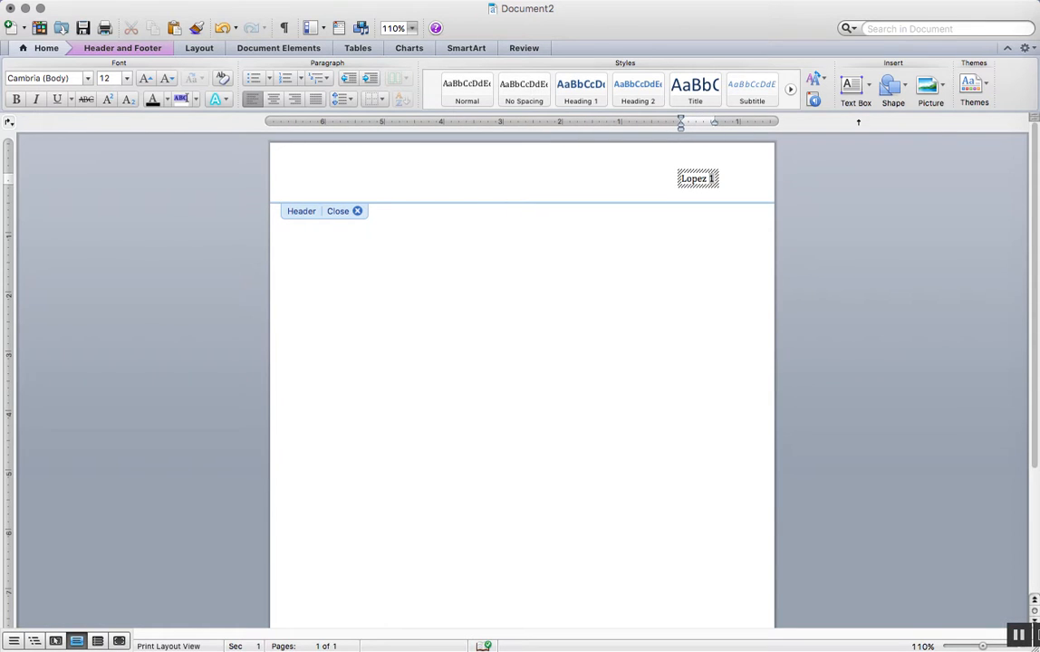
{"action": "double_click", "coordinate": [684, 179]}
{"action": "left_click", "coordinate": [685, 181]}
{"action": "left_click_drag", "start_coordinate": [684, 178], "coordinate": [713, 184]}
{"action": "left_click", "coordinate": [714, 183]}
{"action": "mouse_move", "coordinate": [679, 179]}
{"action": "left_mouse_down"}
{"action": "mouse_move", "coordinate": [707, 180]}
{"action": "mouse_move", "coordinate": [698, 180]}
{"action": "left_mouse_up"}
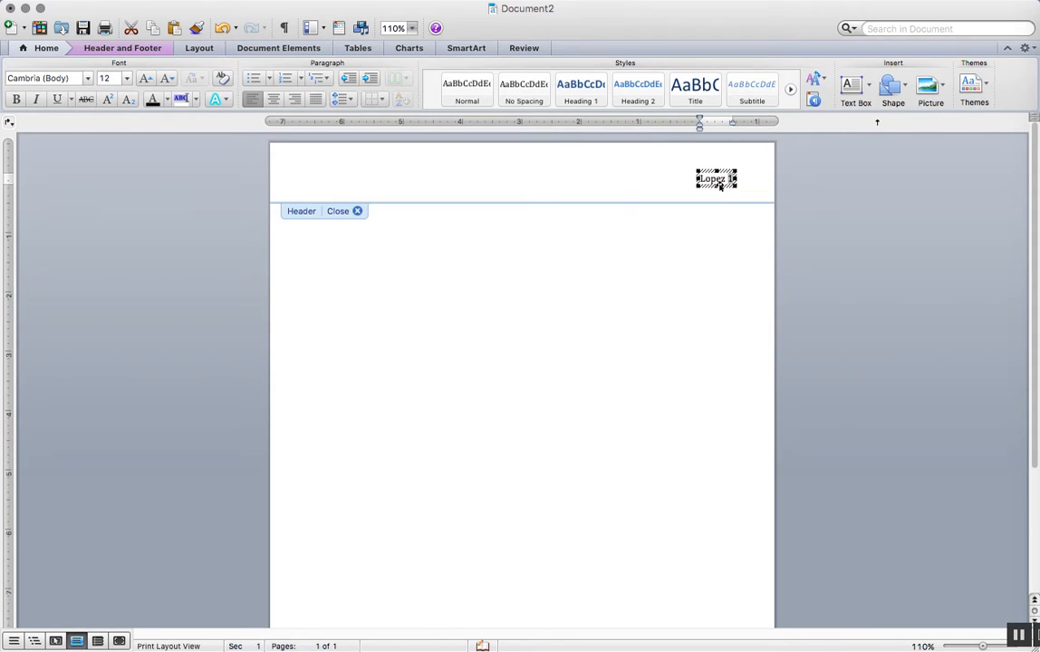
{"action": "left_click_drag", "start_coordinate": [702, 184], "coordinate": [698, 185]}
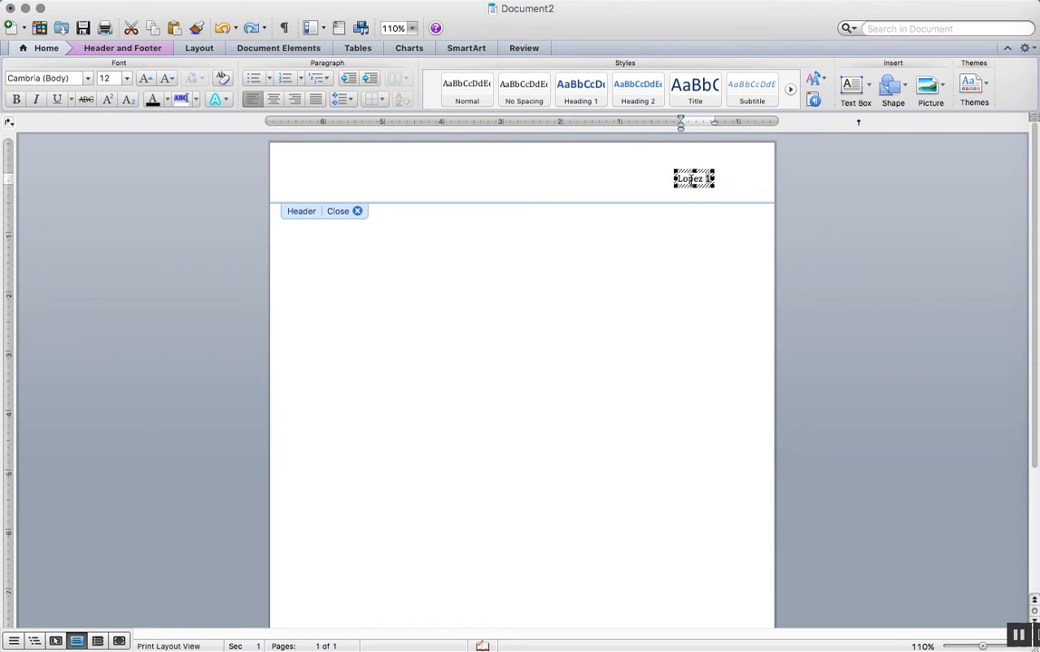
{"action": "left_click", "coordinate": [690, 178]}
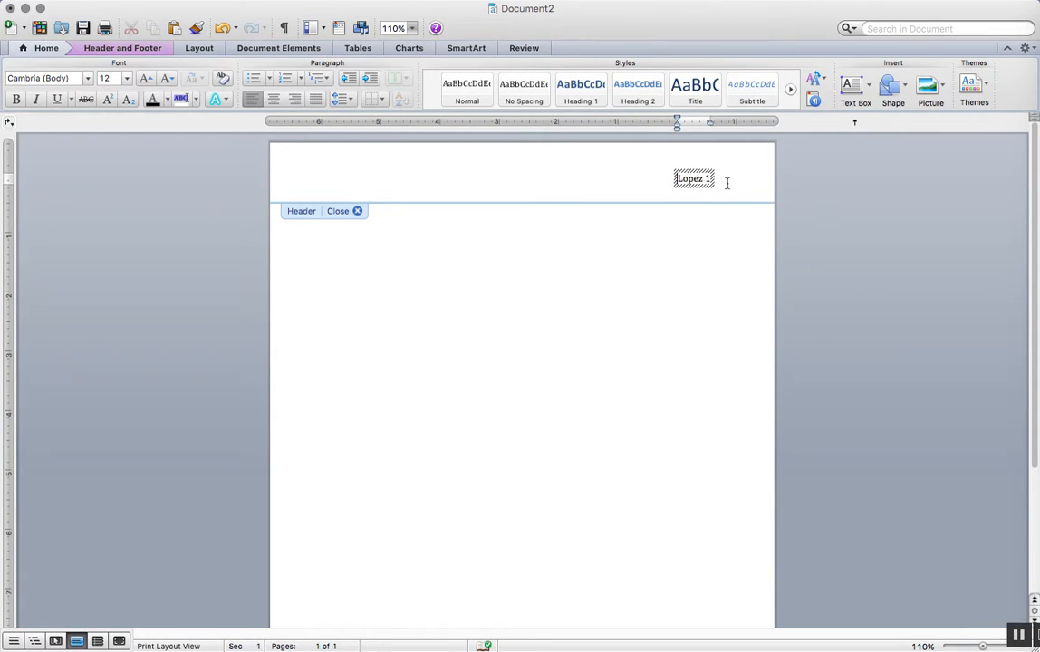
{"action": "left_click", "coordinate": [728, 186]}
{"action": "left_click", "coordinate": [706, 181]}
Change the header's name and page number to Times New Roman and return to the document body
{"action": "left_click_drag", "start_coordinate": [681, 178], "coordinate": [717, 180]}
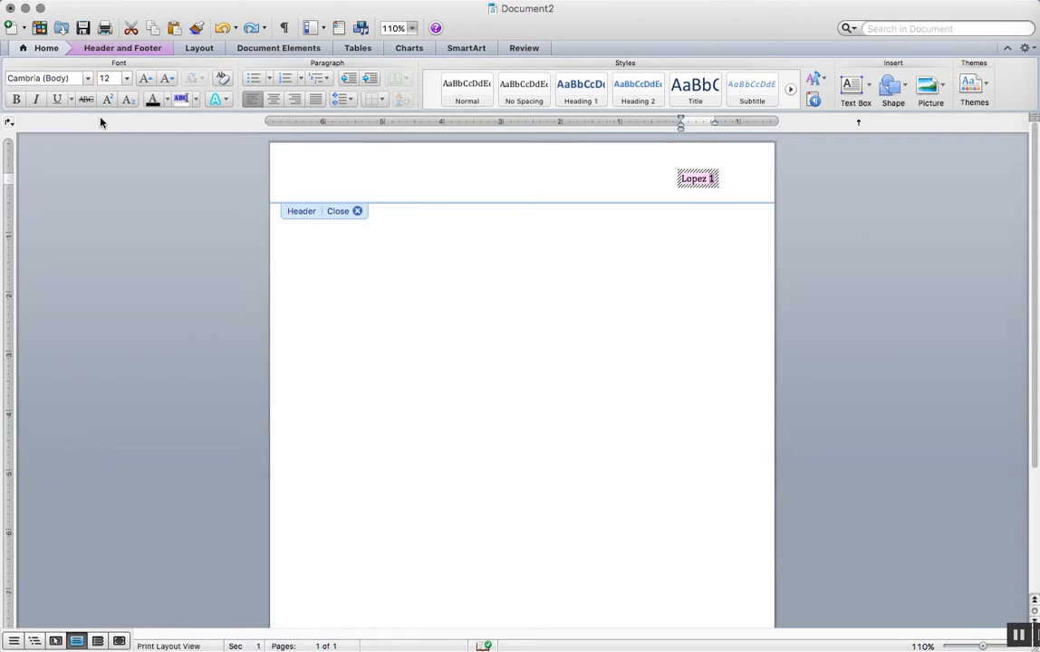
{"action": "left_click", "coordinate": [58, 79]}
{"action": "type", "text": "Tie"}
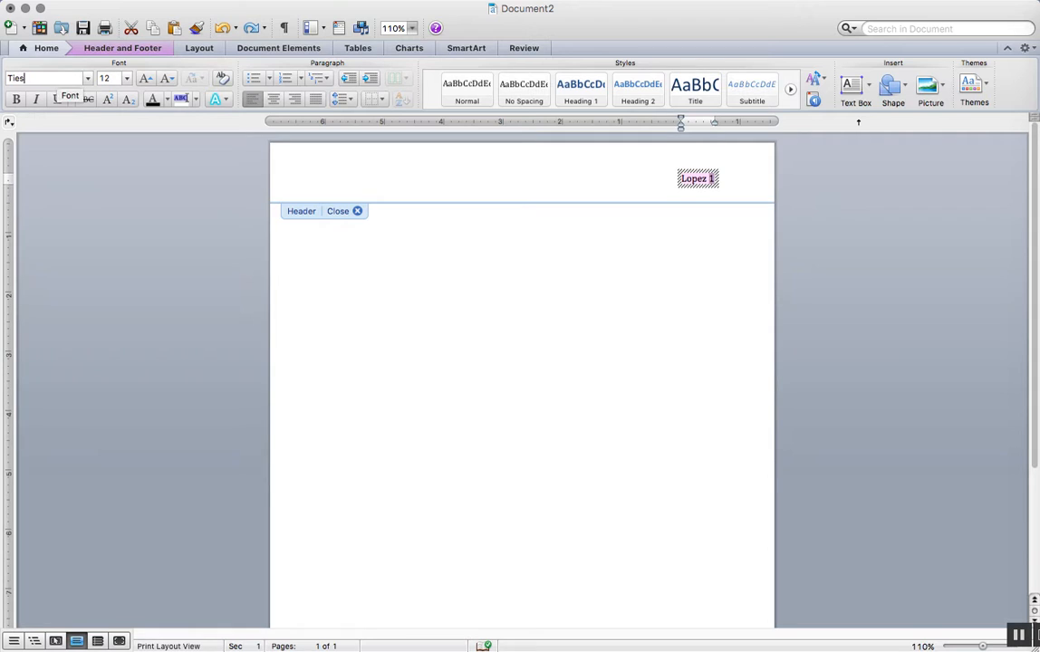
{"action": "key", "text": "BackSpace"}
{"action": "type", "text": "mes New Roman"}
{"action": "key", "text": "Return"}
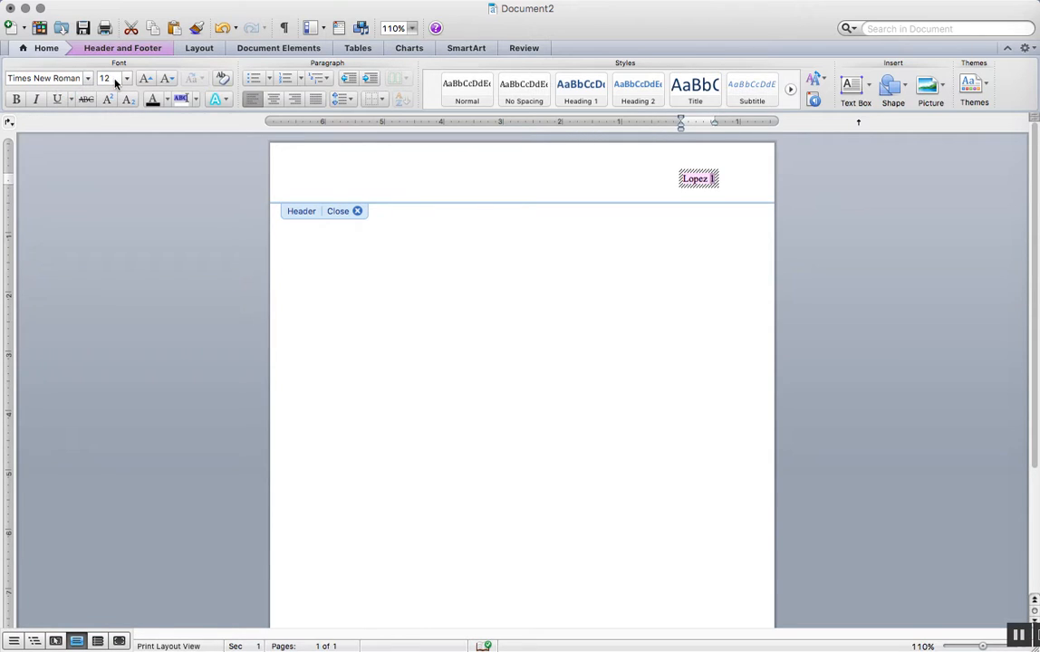
{"action": "left_click", "coordinate": [345, 211]}
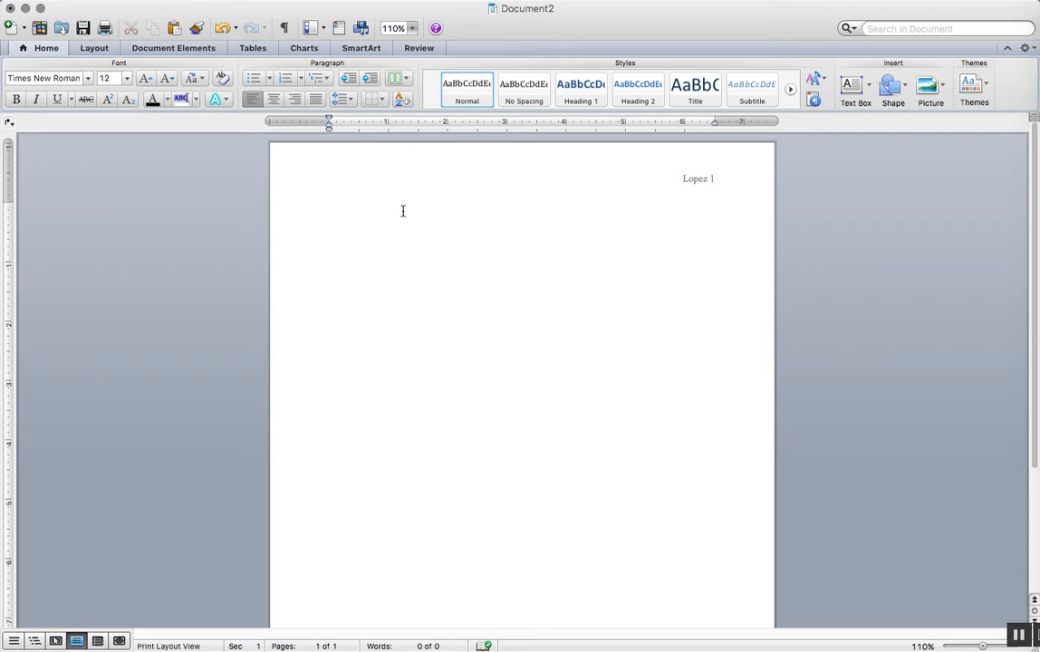
Enter the heading on separate lines: "Your Name", "Literature 111 – FY", "Semester", "Analysis Essay 2" and "Date"
{"action": "type", "text": "Your Name"}
{"action": "key", "text": "Return"}
{"action": "type", "text": "Lit"}
{"action": "type", "text": "erature 111"}
{"action": "type", "text": " -FY"}
{"action": "key", "text": "Return"}
{"action": "type", "text": "Semester"}
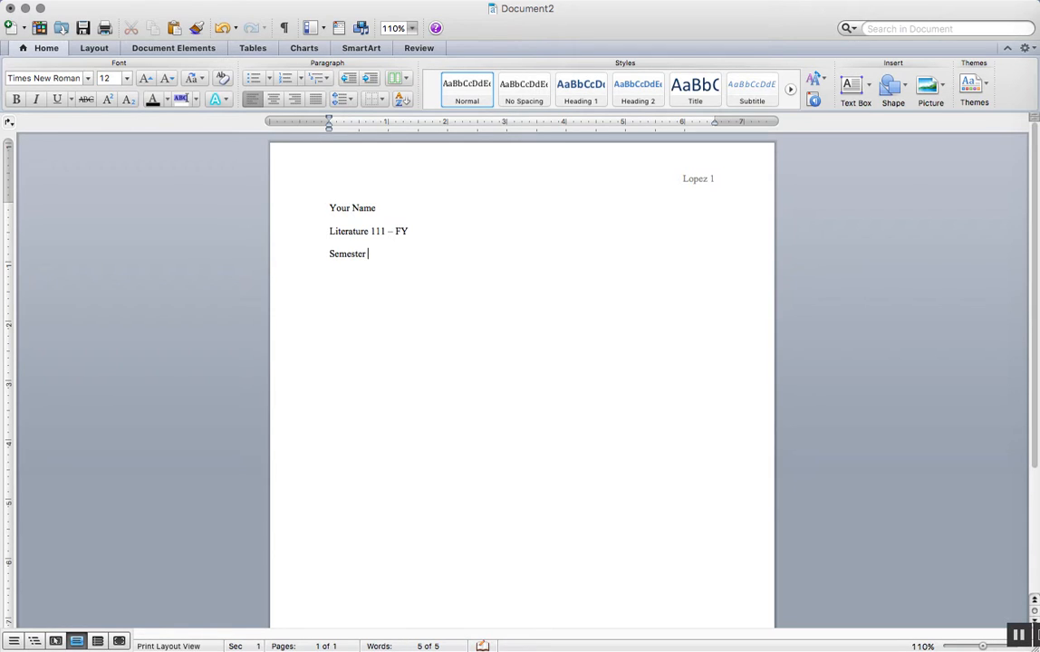
{"action": "key", "text": "Return"}
{"action": "type", "text": "Analysis"}
{"action": "type", "text": " Essay 1"}
{"action": "type", "text": "Da"}
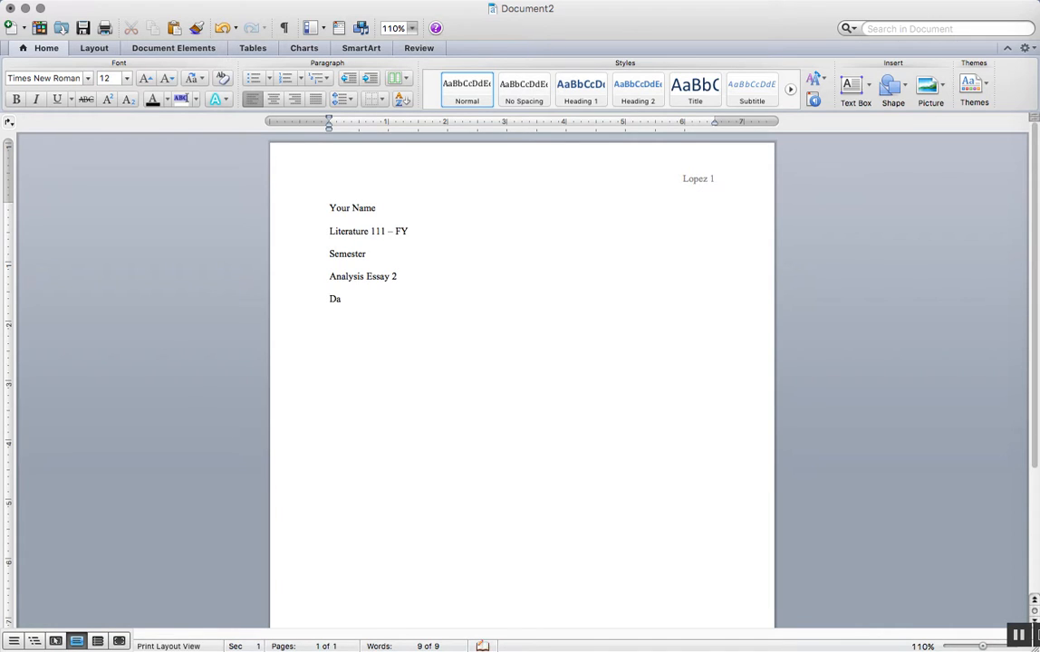
{"action": "type", "text": "te"}
{"action": "key", "text": "Return"}
Add the centered title "Give your essay a title here!" below the date and start a new line
{"action": "left_click", "coordinate": [274, 100]}
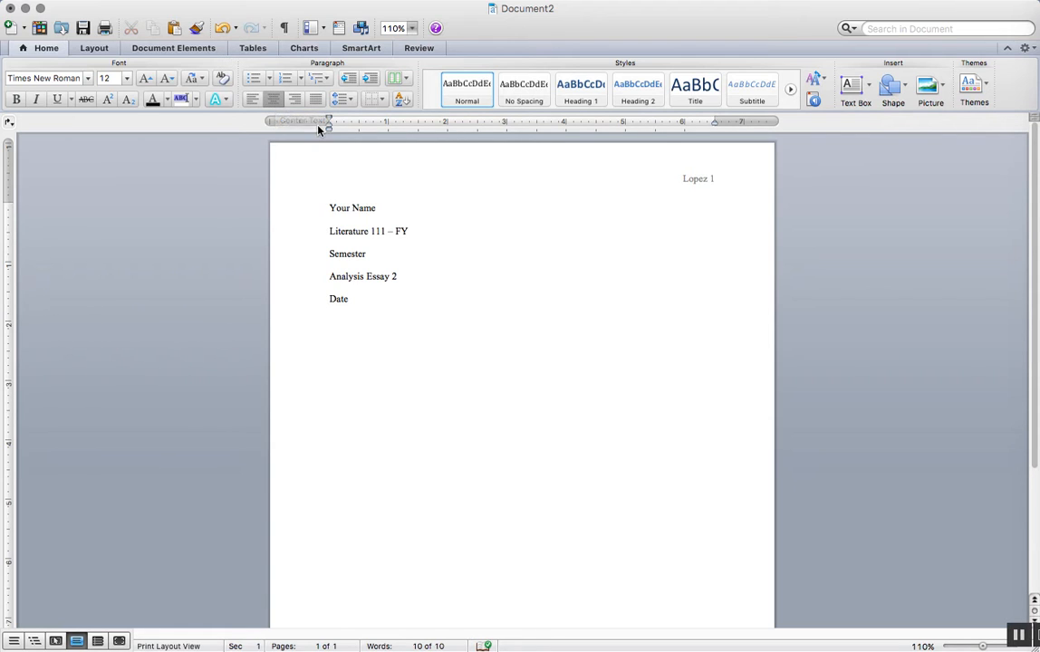
{"action": "type", "text": "Give your essay a title here!"}
{"action": "key", "text": "Return"}
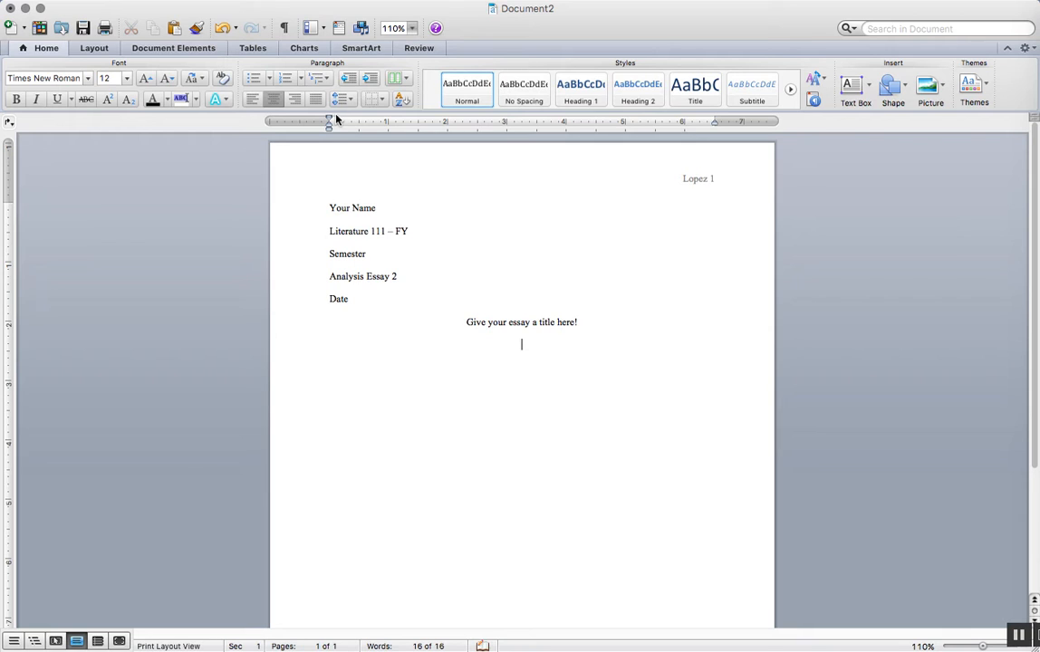
{"action": "left_click", "coordinate": [586, 319]}
{"action": "key", "text": "Return"}
Left-align the line below the title and write the indented sentence "Begin typing your essay here."
{"action": "left_click", "coordinate": [251, 99]}
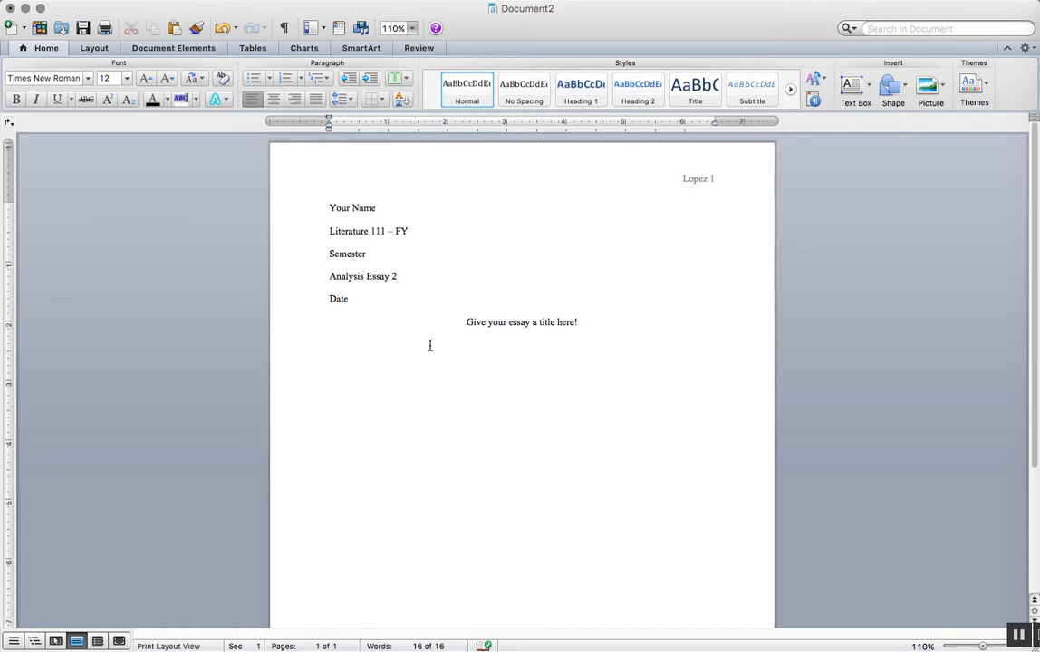
{"action": "key", "text": "Tab"}
{"action": "type", "text": "Begin tping"}
{"action": "key", "text": "BackSpace"}
{"action": "key", "text": "BackSpace"}
{"action": "key", "text": "BackSpace"}
{"action": "key", "text": "BackSpace"}
{"action": "type", "text": "ypig you"}
{"action": "key", "text": "BackSpace"}
{"action": "key", "text": "BackSpace"}
{"action": "key", "text": "BackSpace"}
{"action": "key", "text": "BackSpace"}
{"action": "type", "text": "ng your essay here."}
Extend the document with blank space onto a third page to check the header numbering, and return to page one
{"action": "key", "text": "super+Return"}
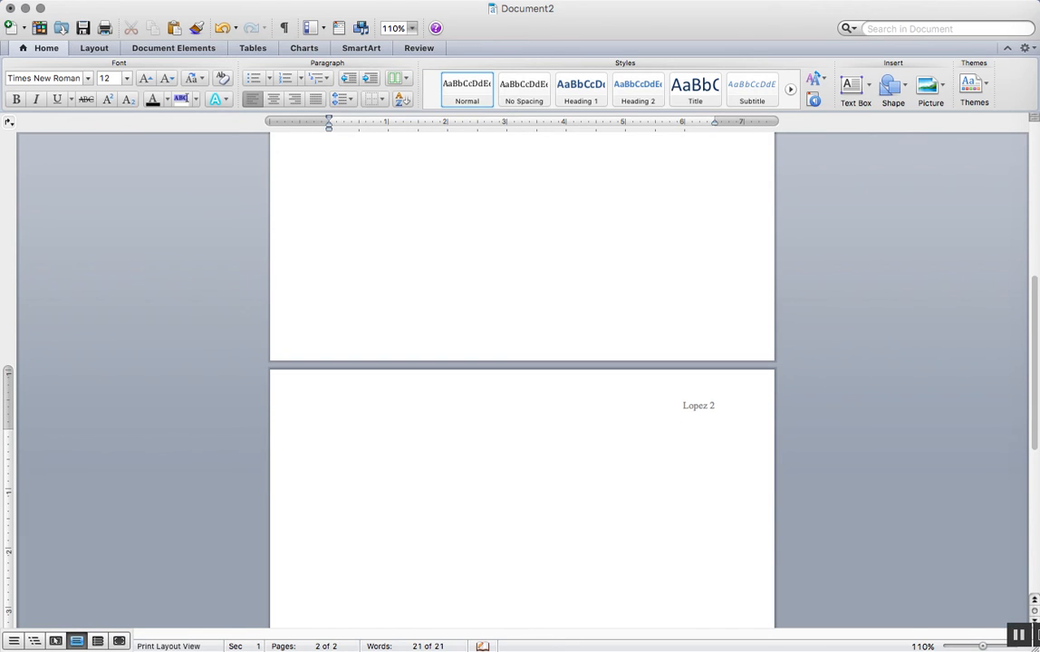
{"action": "key", "text": "super+Return"}
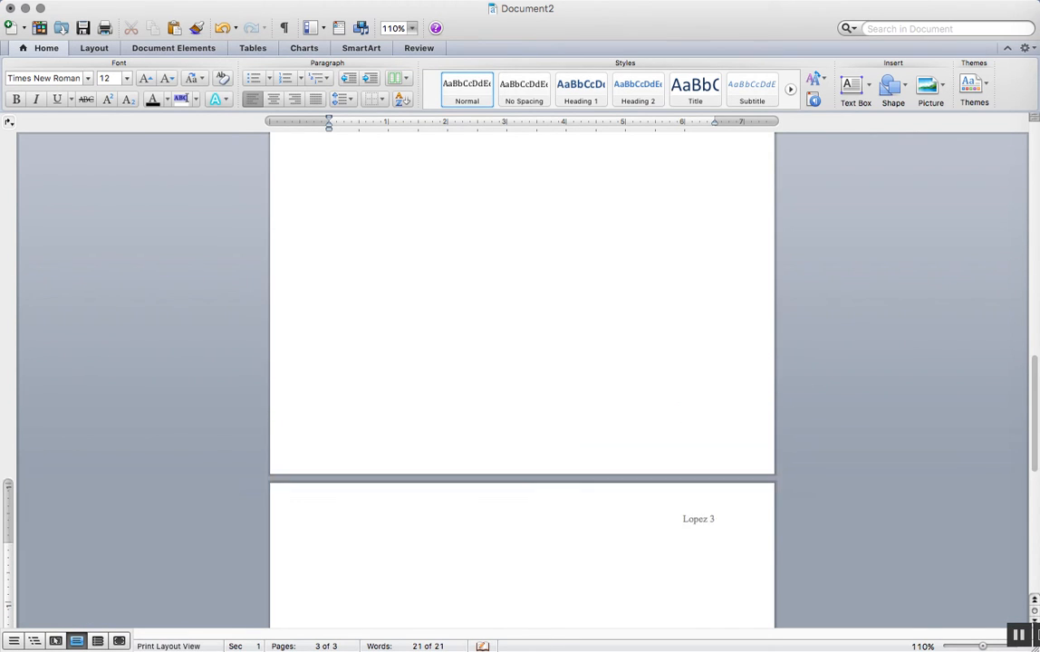
{"action": "key", "text": "Return"}
{"action": "key", "text": "Return"}
{"action": "key", "text": "Return"}
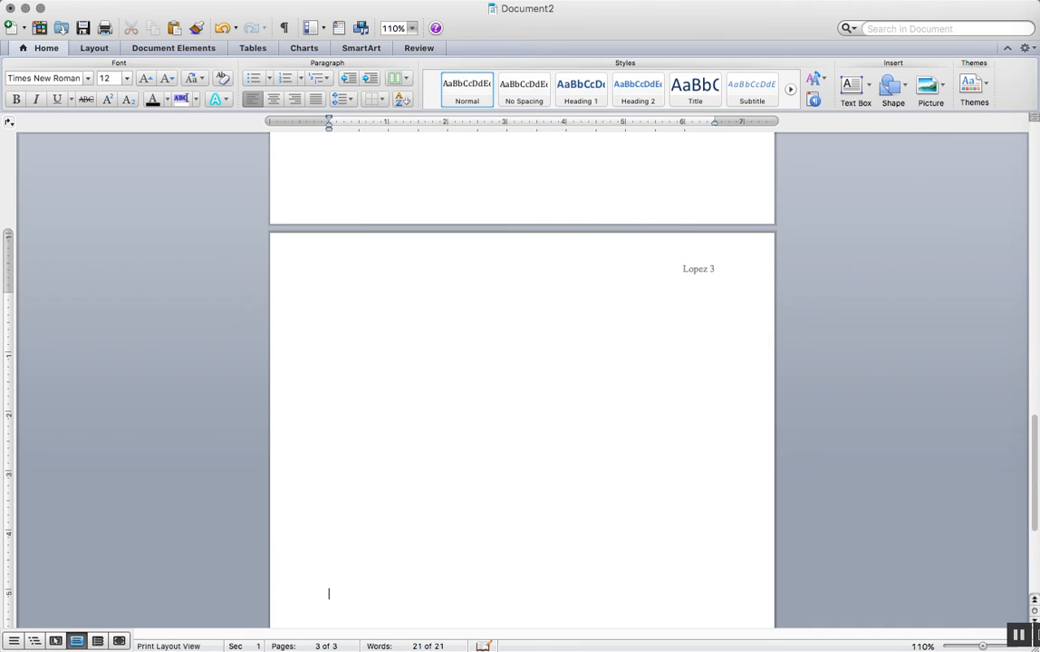
{"action": "scroll", "coordinate": [399, 318], "scroll_direction": "up", "scroll_amount": 20}
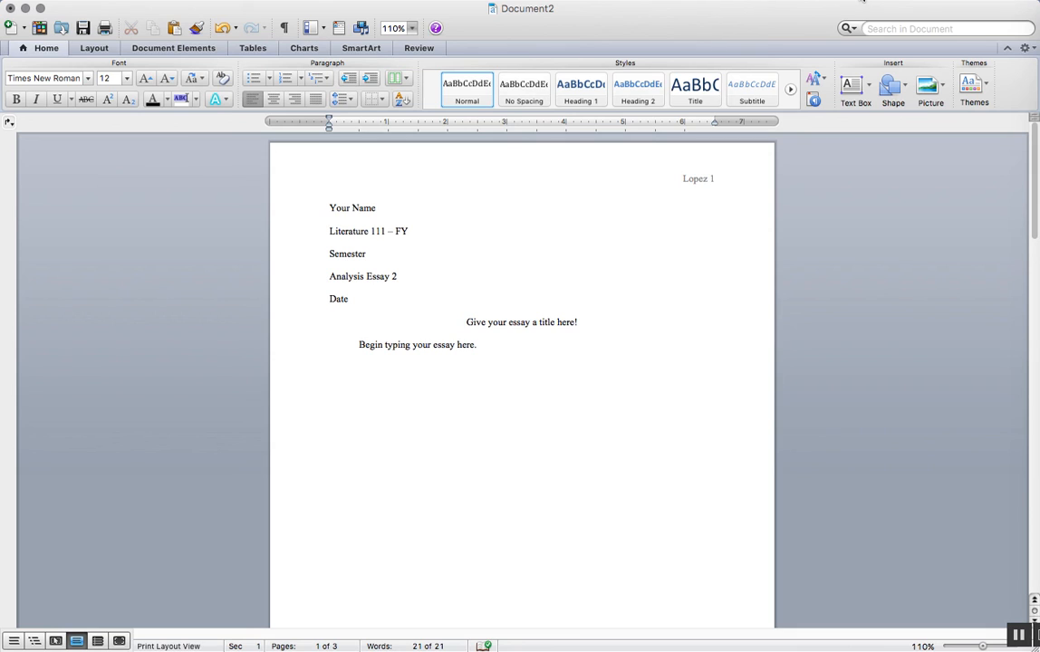
{"action": "left_click", "coordinate": [860, 5]}
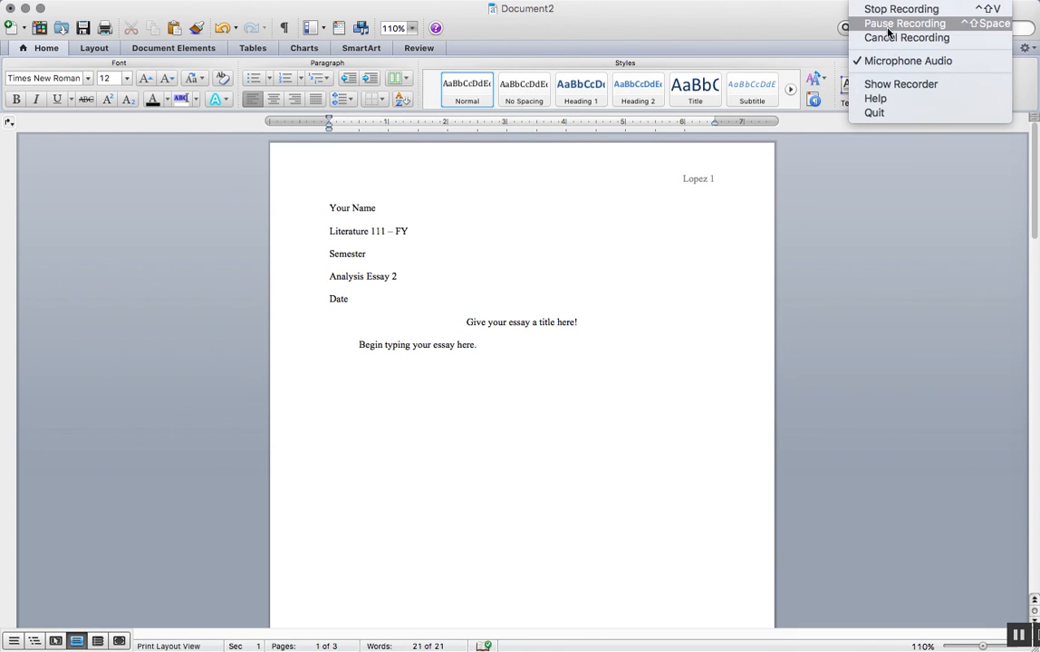